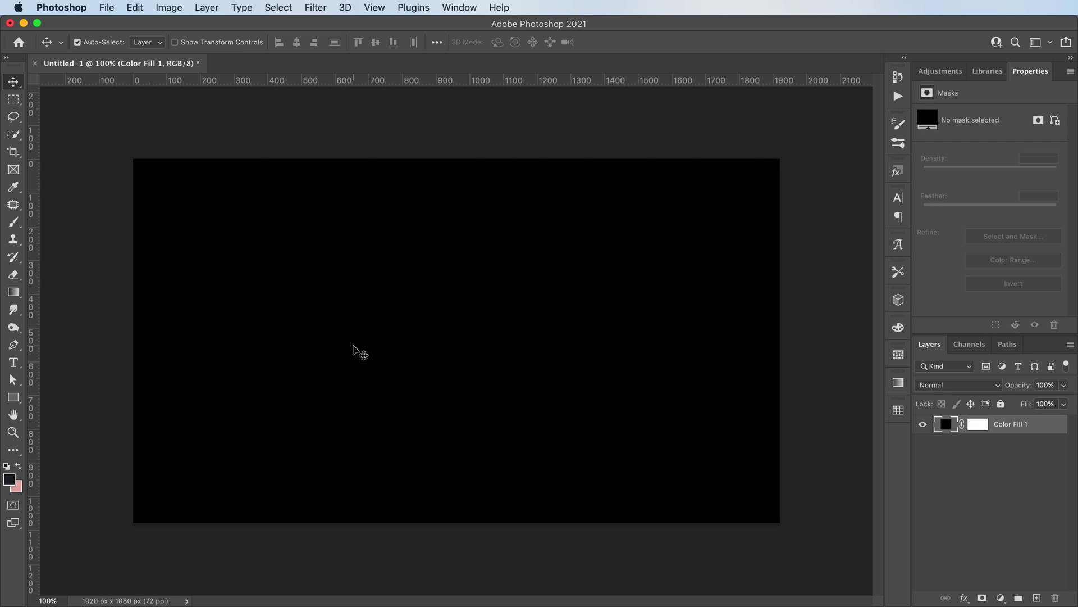
# Step: Place the word GLITCH as a new text layer at the canvas centre
pyautogui.press('t')
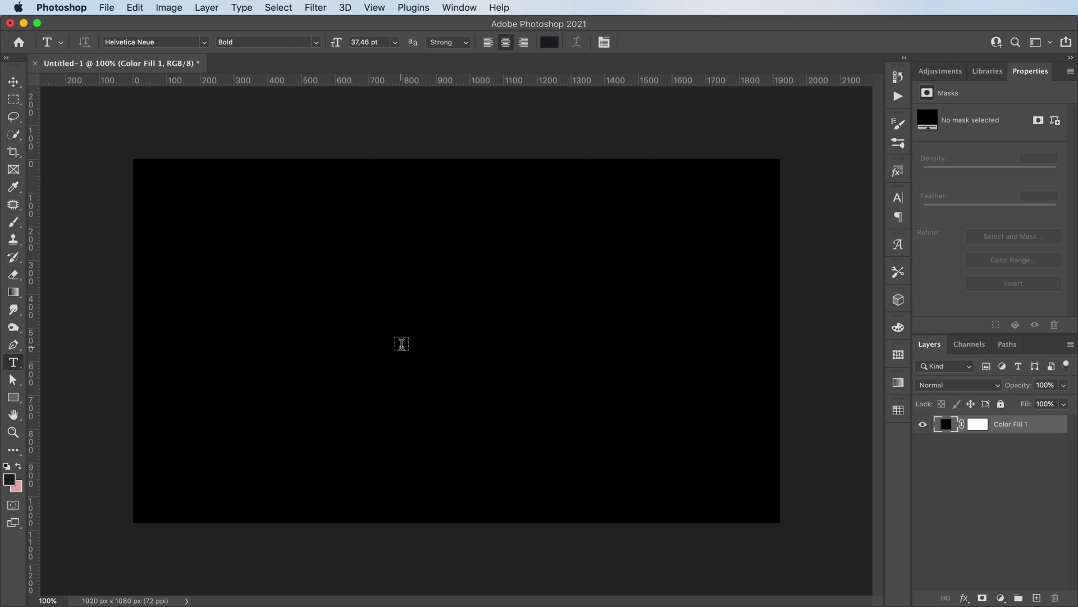
pyautogui.click(405, 337)
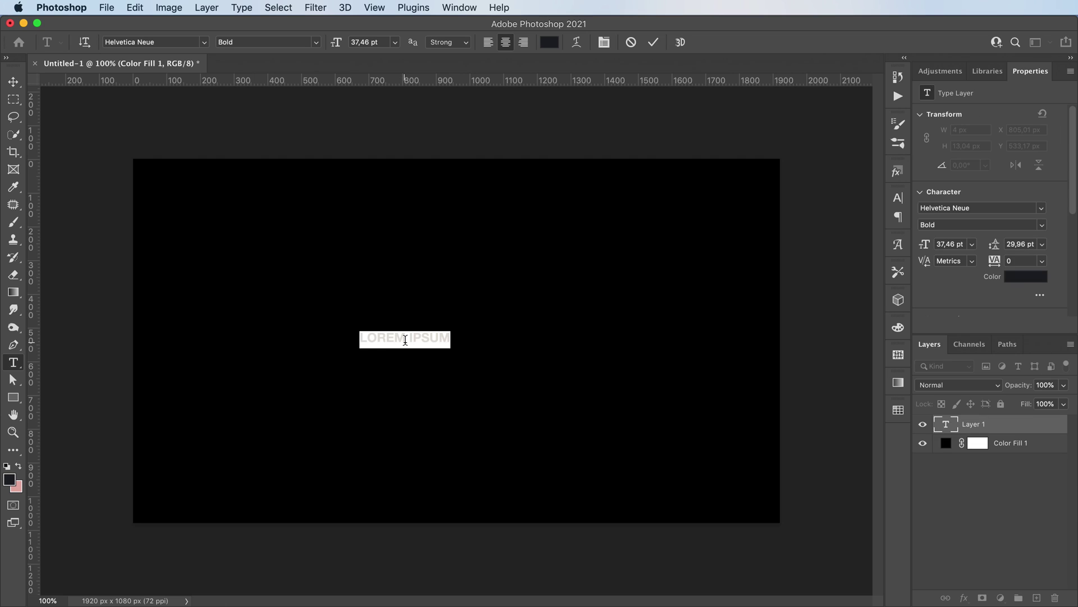
pyautogui.press('BackSpace')
pyautogui.write('GLITCH')
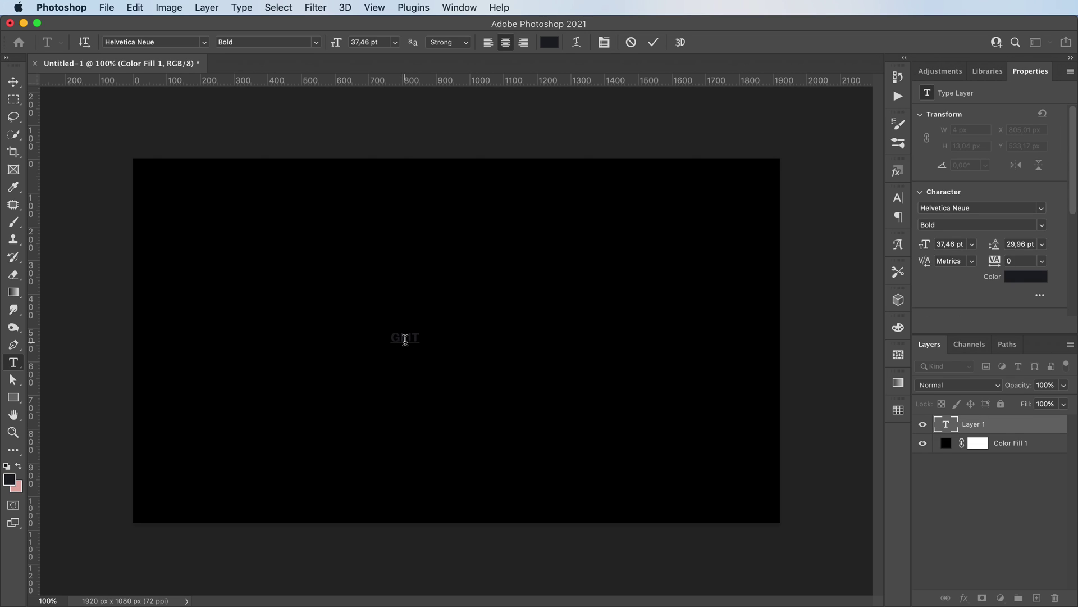
pyautogui.click(13, 82)
# Step: Scale GLITCH up to about 1030 px wide and nudge it slightly down
pyautogui.press('super+t')
pyautogui.moveTo(430, 342); pyautogui.dragTo(583, 334)
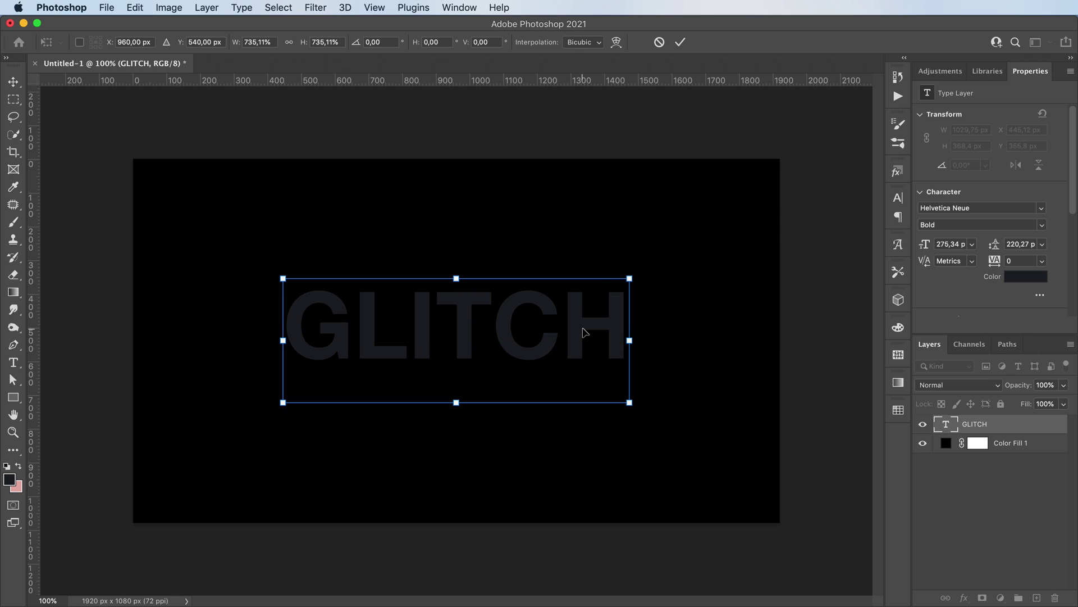
pyautogui.press('Return')
pyautogui.hotkey('shift', 'Down')
pyautogui.hotkey('shift', 'Down')
pyautogui.hotkey('shift', 'Down')
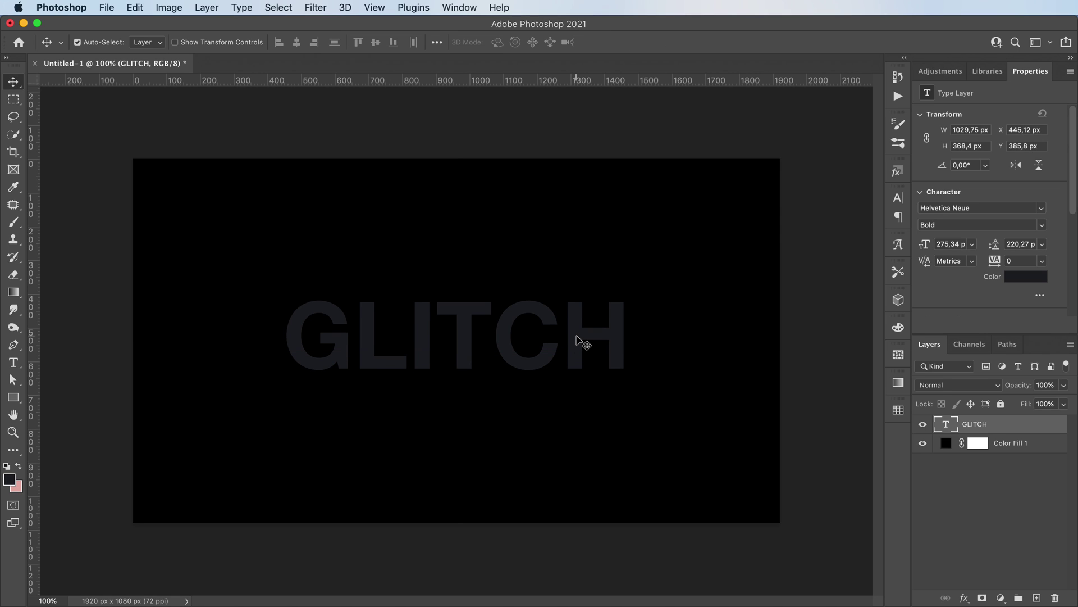
# Step: Recolour the GLITCH text white
pyautogui.click(1026, 276)
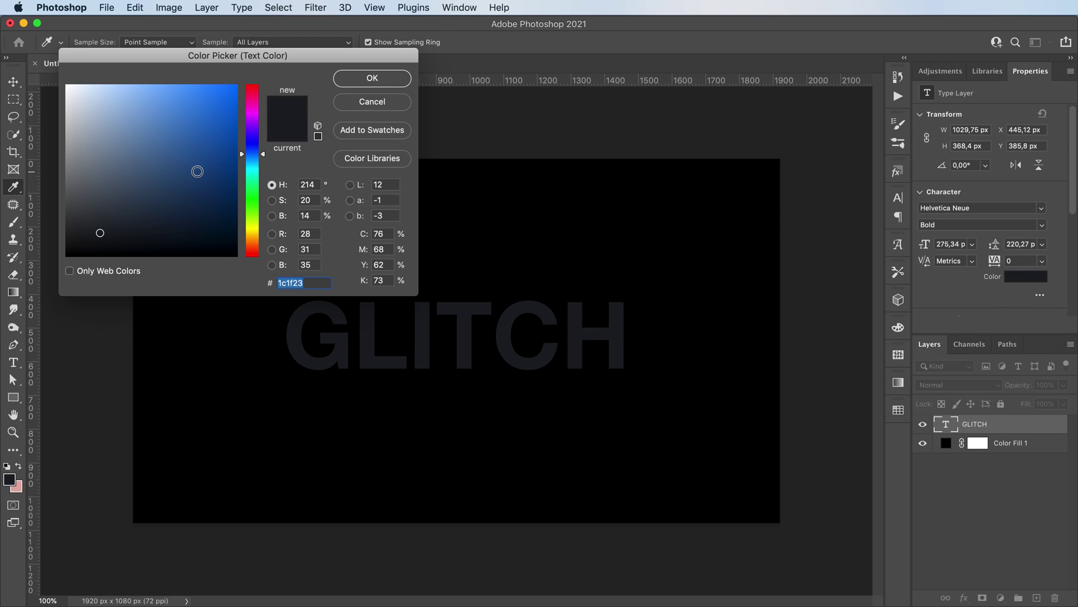
pyautogui.moveTo(172, 142); pyautogui.dragTo(65, 86)
pyautogui.click(372, 78)
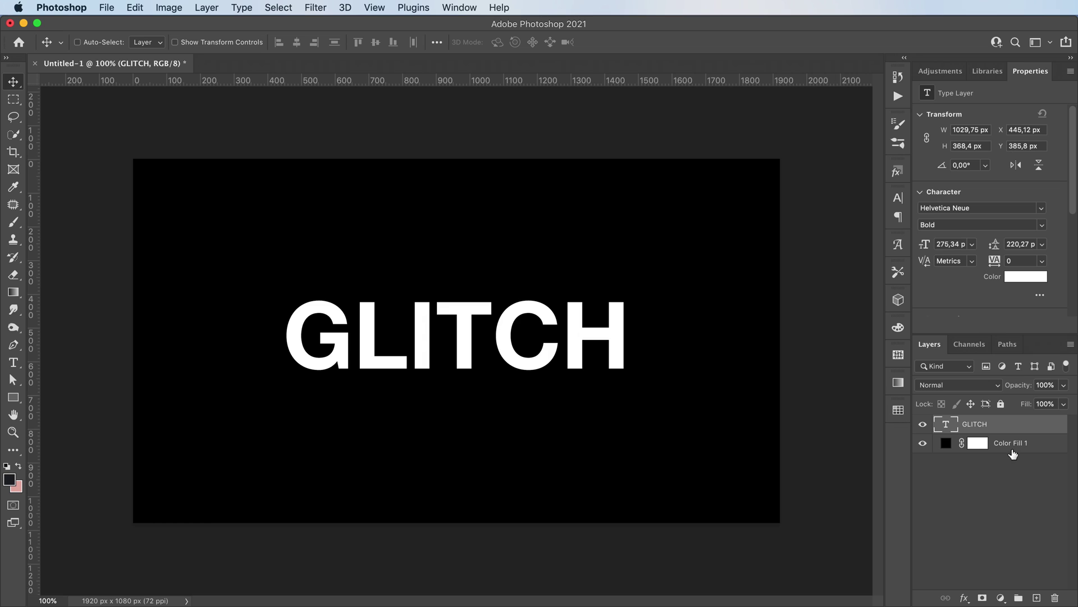
# Step: Duplicate GLITCH twice and exclude the red channel from GLITCH copy 2's blending
pyautogui.press('super+j')
pyautogui.press('super+j')
pyautogui.press('super')
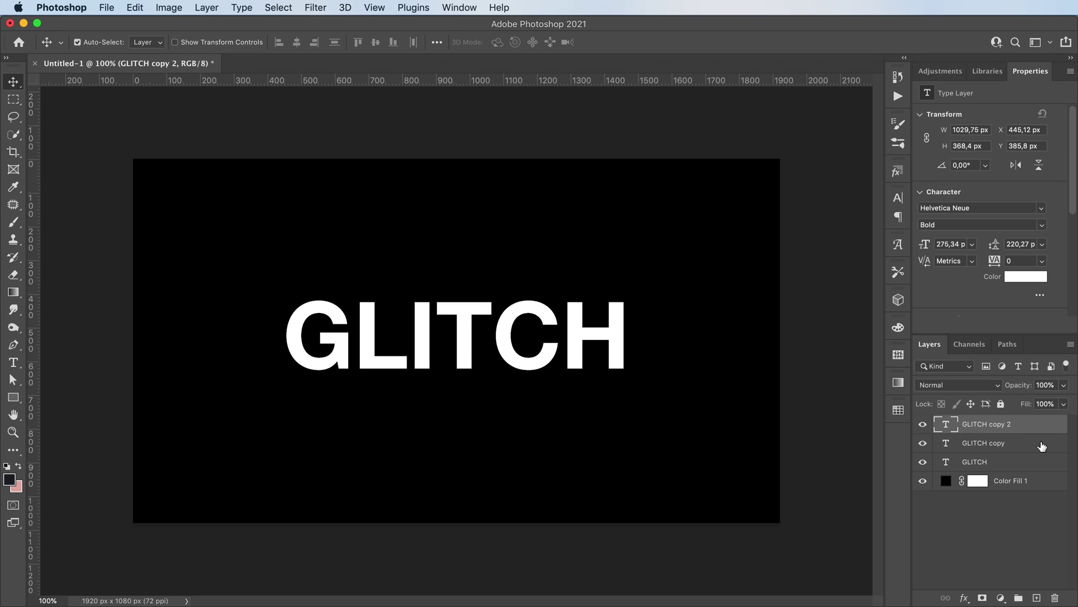
pyautogui.doubleClick(1032, 425)
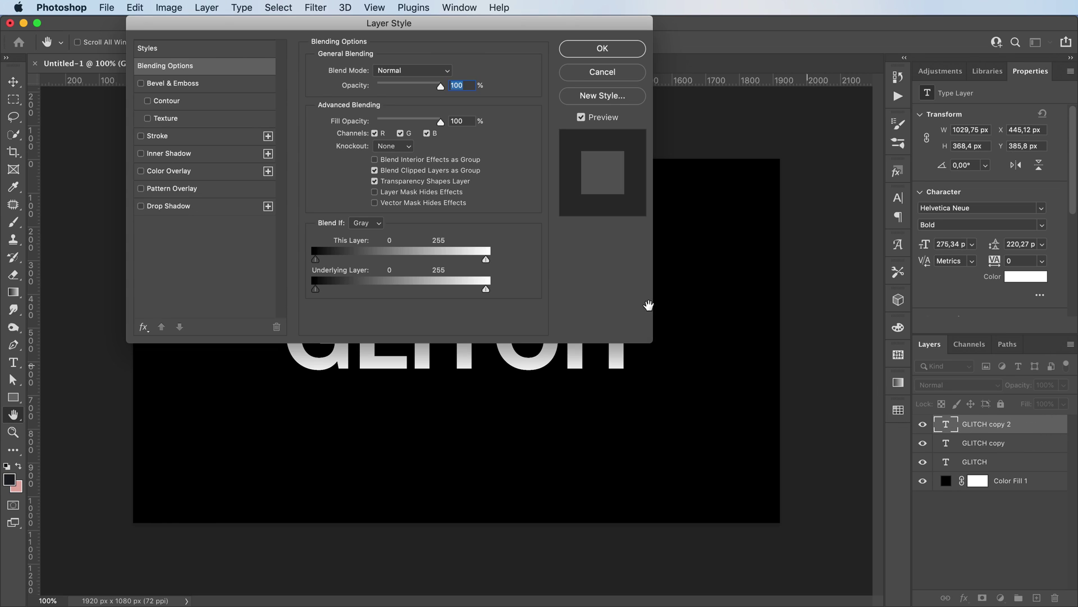
pyautogui.click(375, 134)
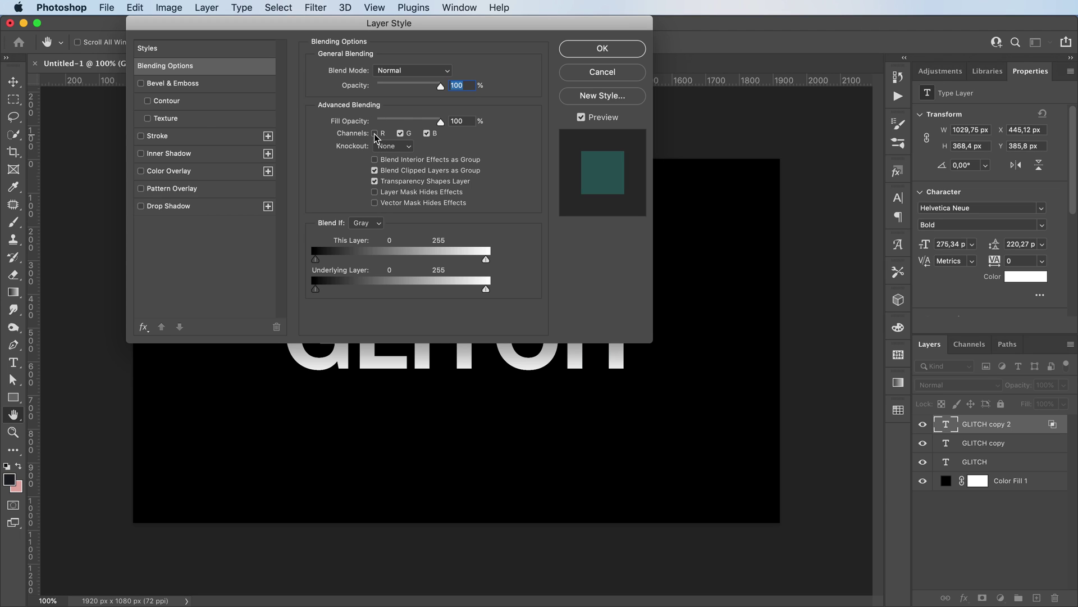
pyautogui.click(584, 53)
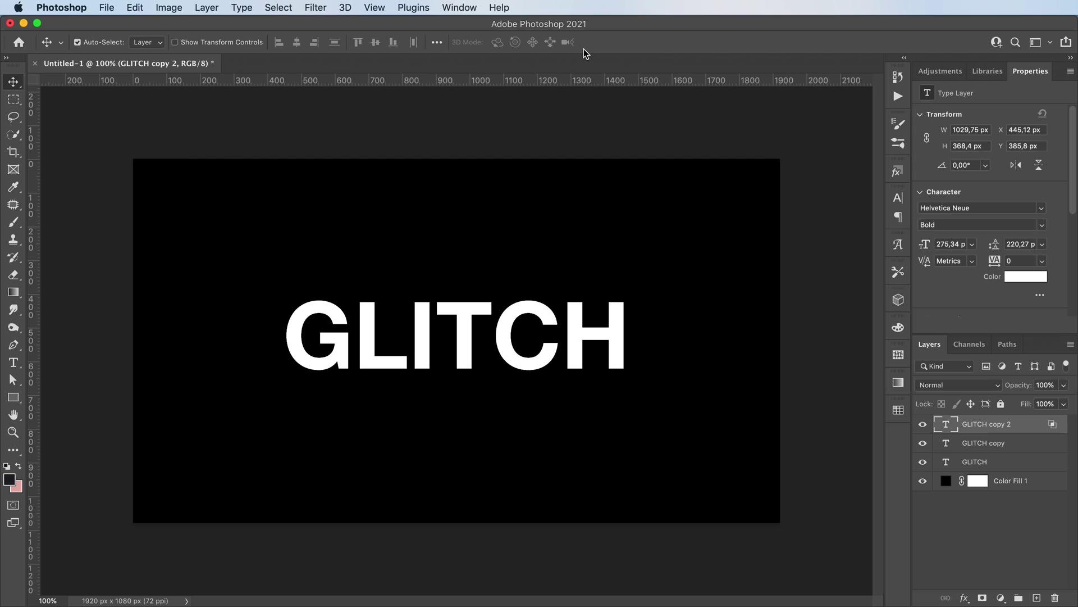
# Step: Offset GLITCH copy 2 9 px to the left for a cyan edge
pyautogui.hotkey('shift', 'Left')
pyautogui.press('Right')
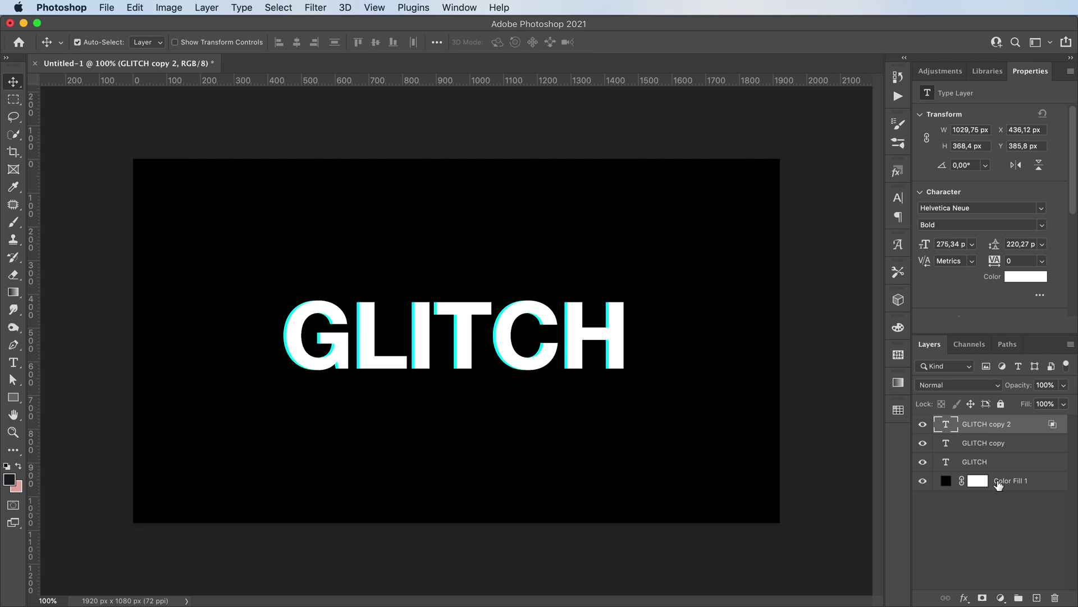
pyautogui.click(1020, 447)
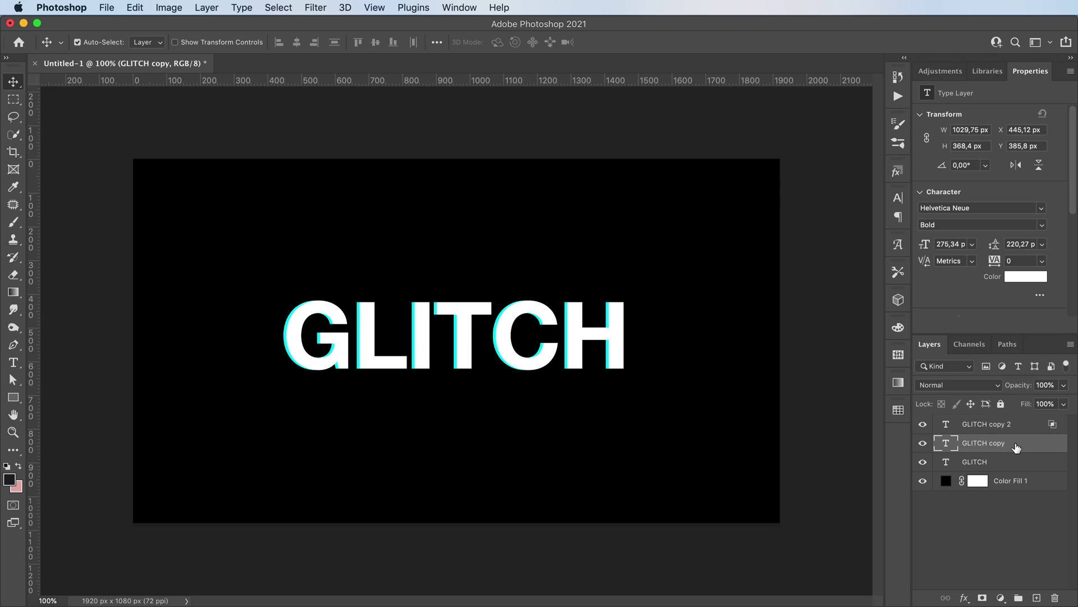
# Step: Shift GLITCH copy 10 px right and uncheck its green and blue channels
pyautogui.hotkey('shift', 'Right')
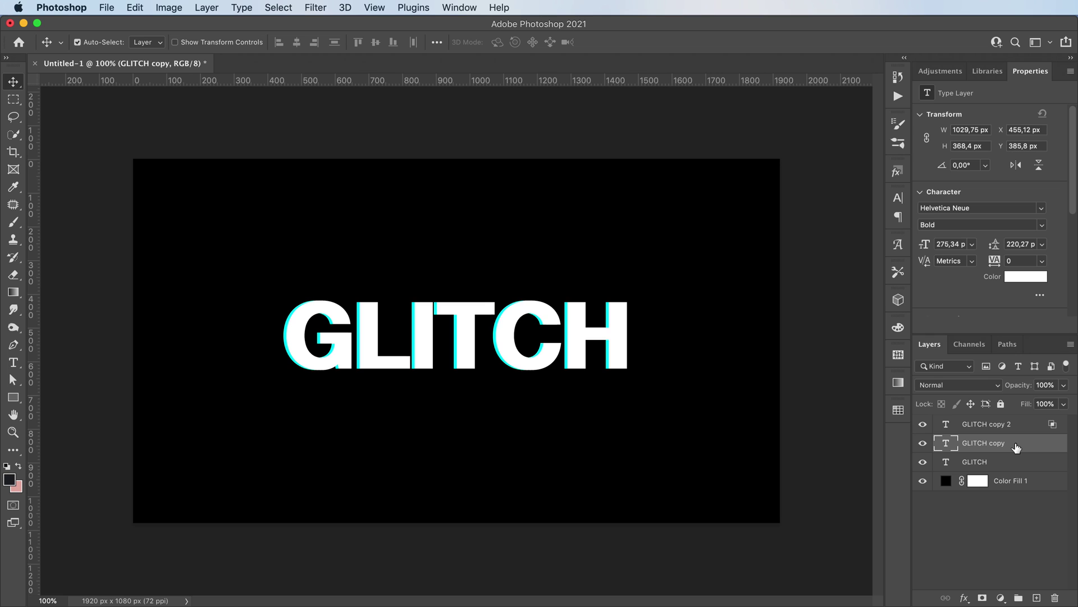
pyautogui.doubleClick(1016, 446)
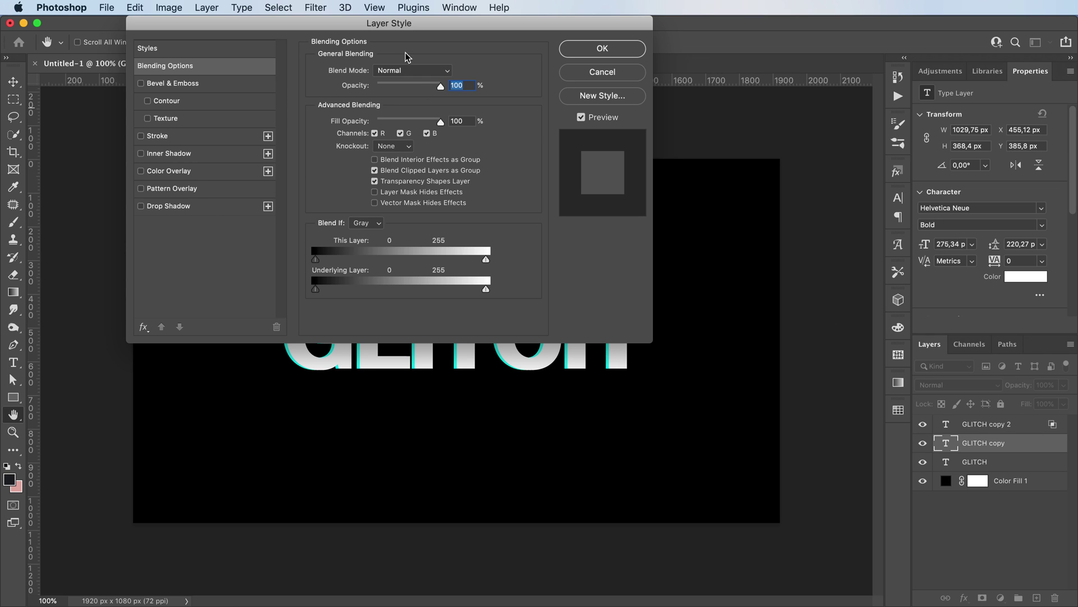
pyautogui.moveTo(395, 23); pyautogui.dragTo(666, 28)
pyautogui.click(503, 133)
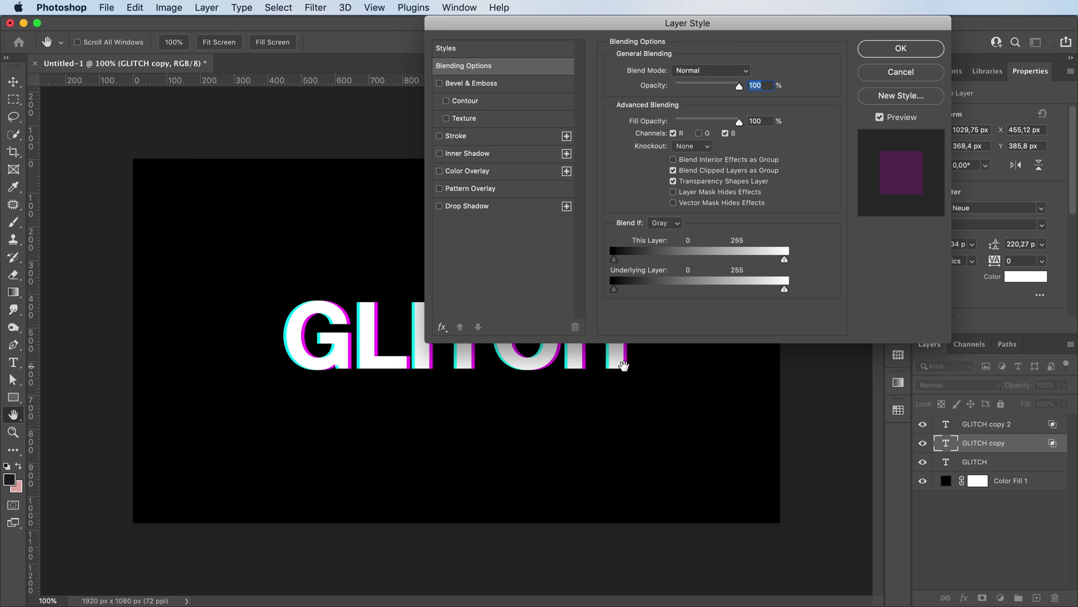
pyautogui.click(726, 133)
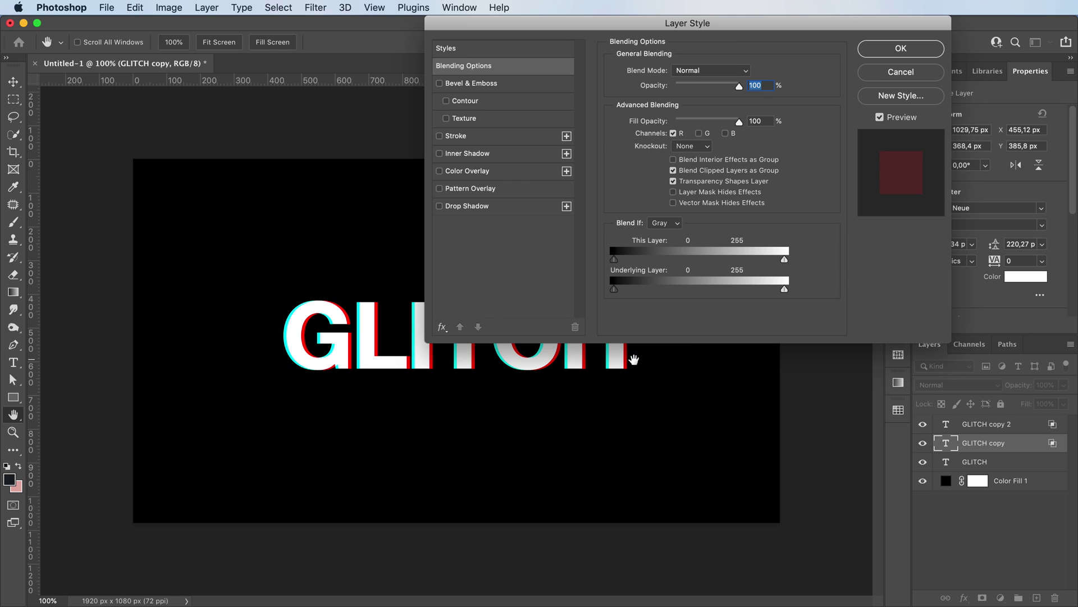
# Step: Settle GLITCH copy's blending on the R channel only, confirm, and reselect GLITCH copy 2
pyautogui.click(726, 133)
pyautogui.click(672, 133)
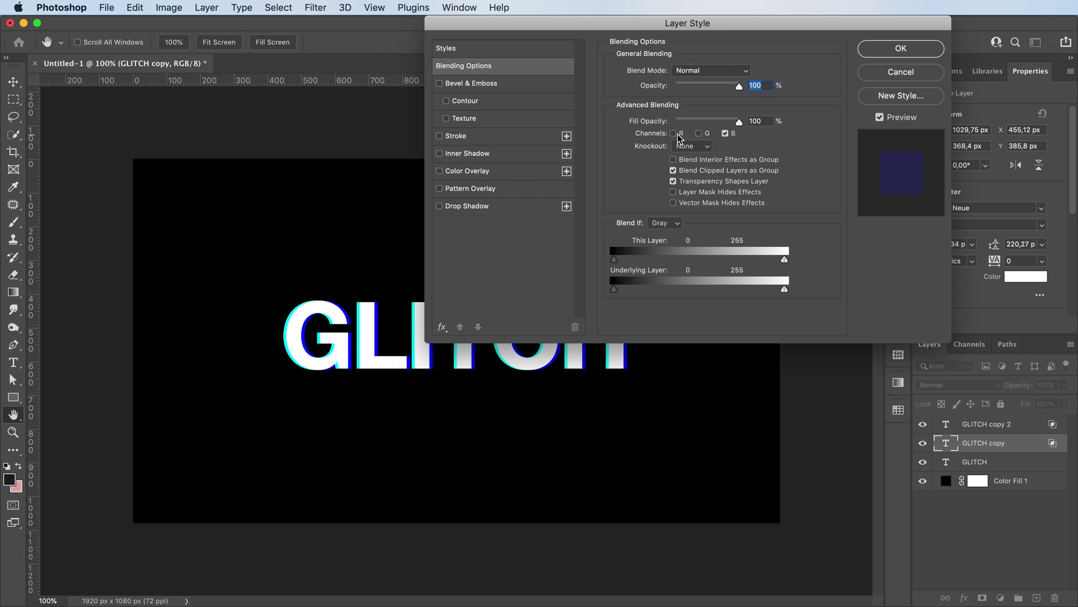
pyautogui.click(698, 133)
pyautogui.click(723, 133)
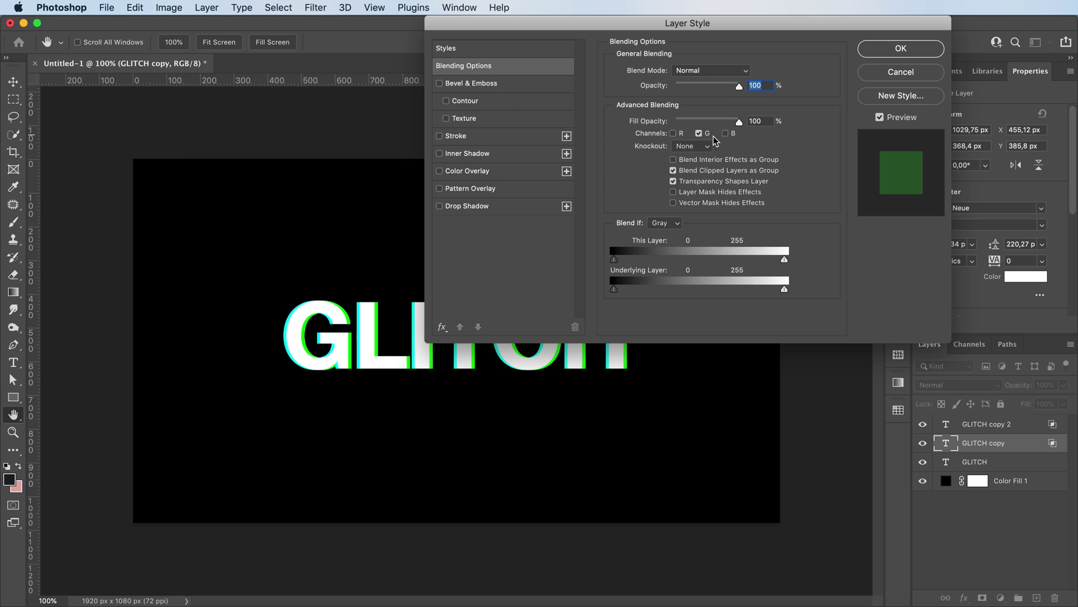
pyautogui.click(724, 133)
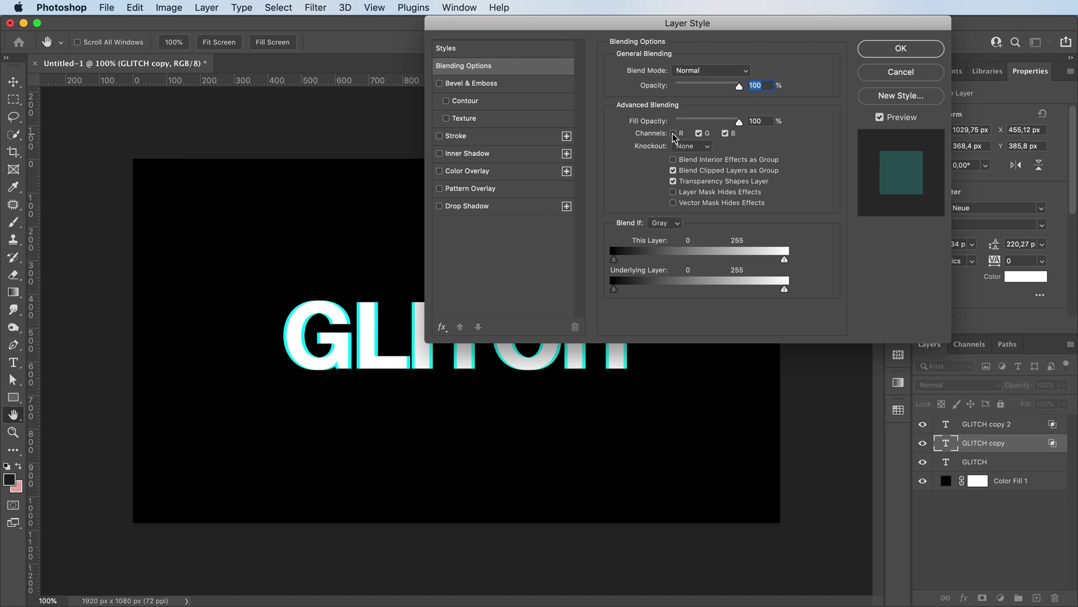
pyautogui.click(673, 133)
pyautogui.click(698, 133)
pyautogui.click(725, 133)
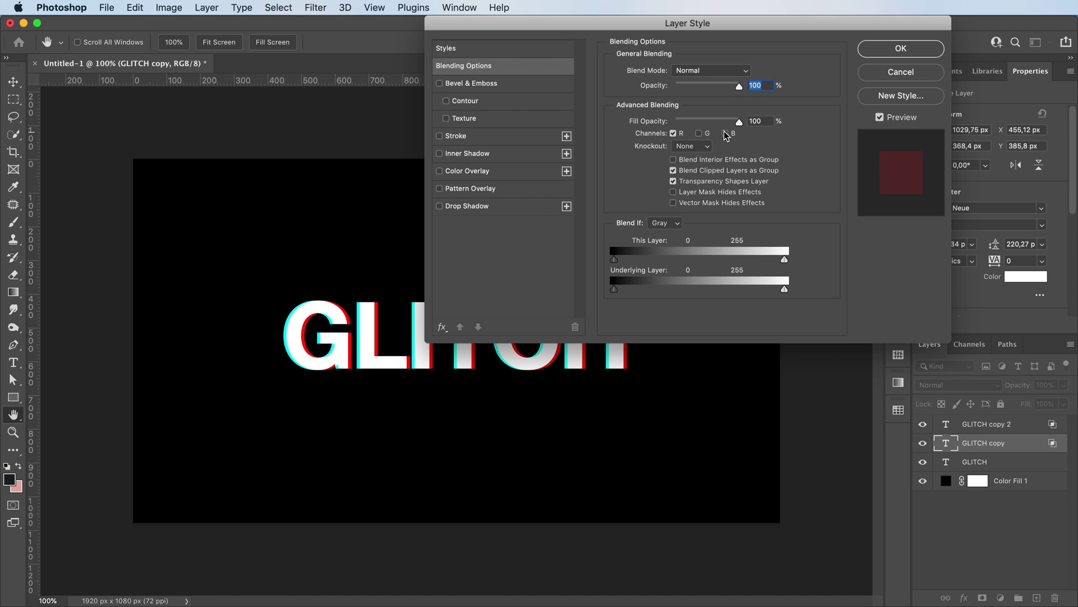
pyautogui.click(883, 53)
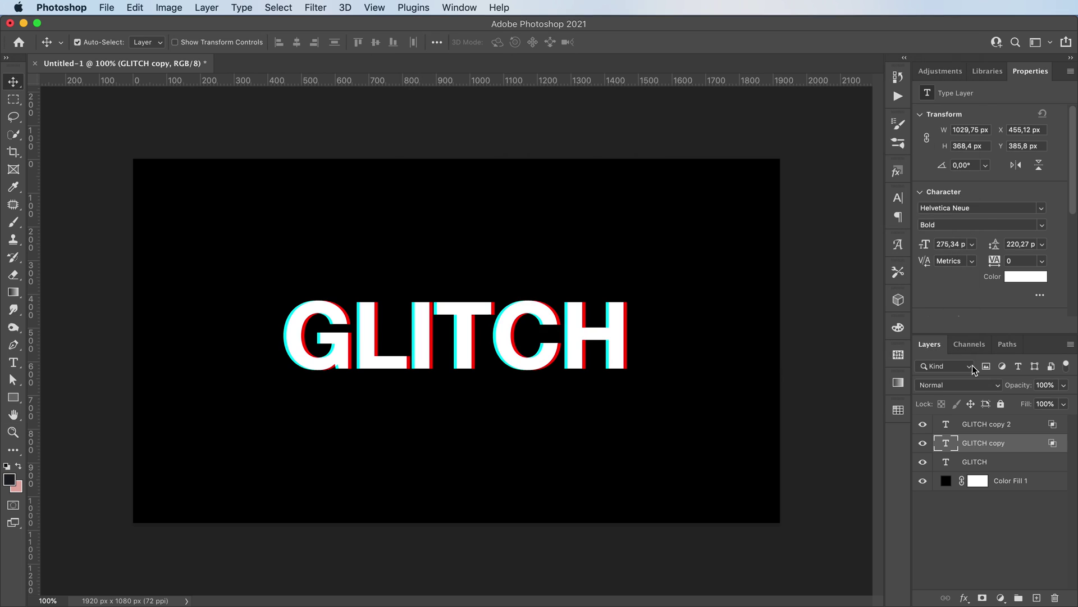
pyautogui.click(1005, 425)
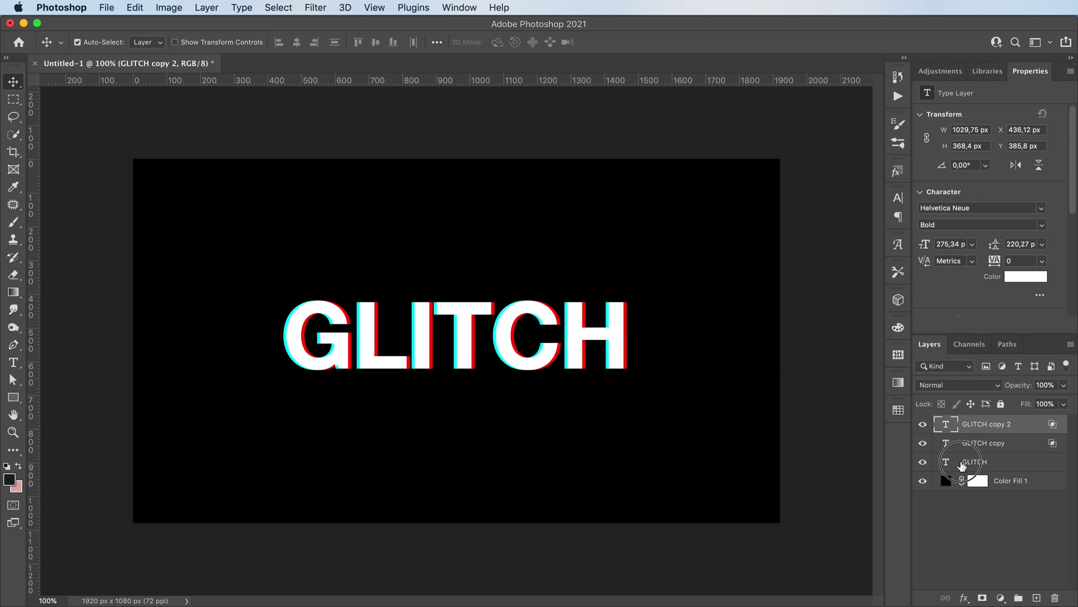
# Step: Rasterize all three GLITCH text layers and merge them into one pixel layer
pyautogui.keyDown('shift'); pyautogui.click(958, 464); pyautogui.keyUp('shift')
pyautogui.rightClick(961, 427)
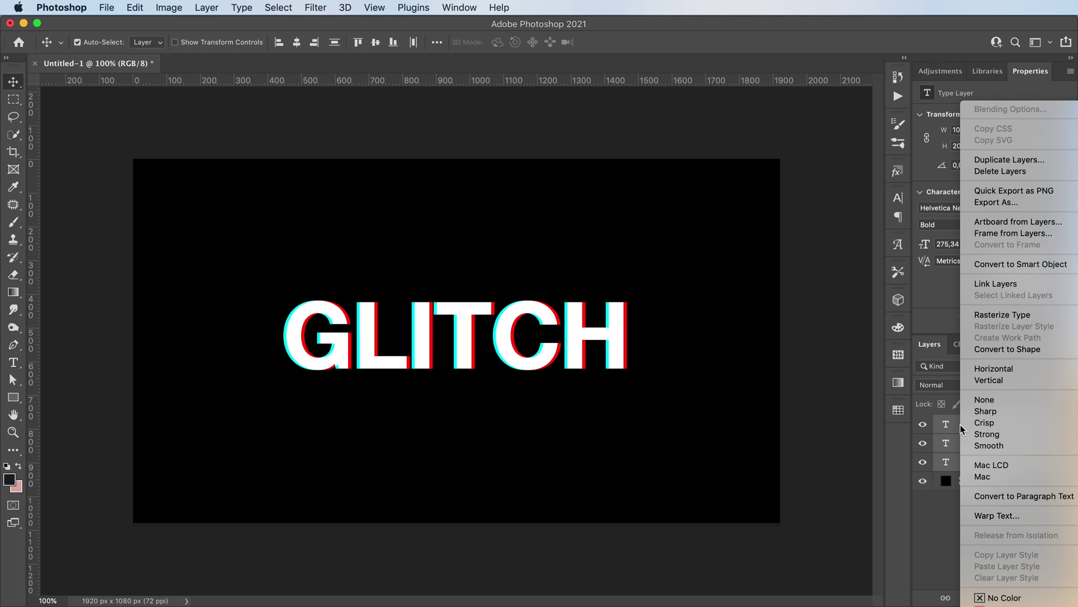
pyautogui.click(994, 314)
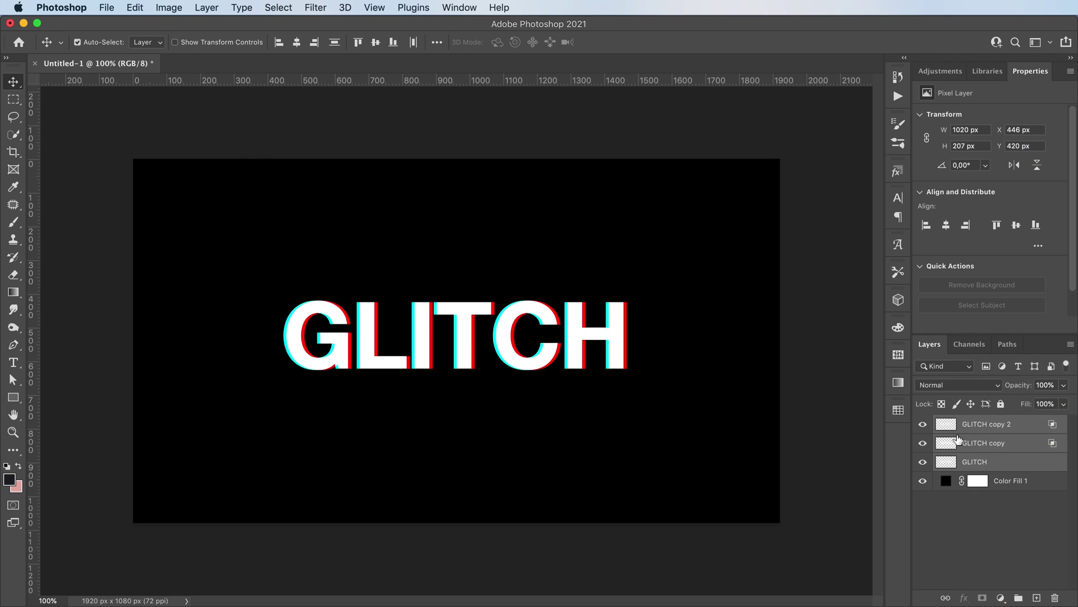
pyautogui.rightClick(958, 439)
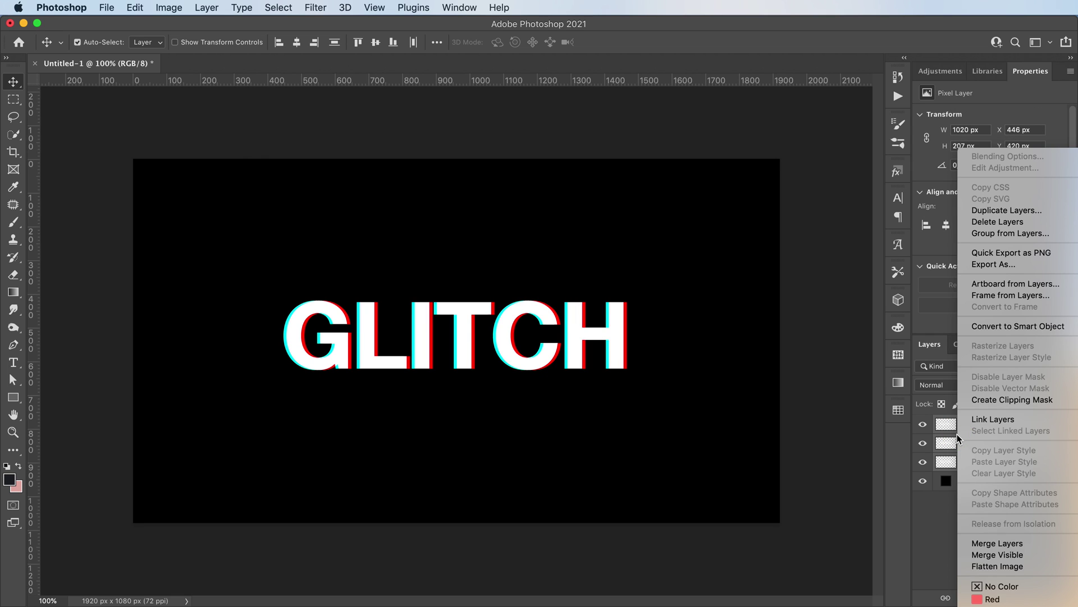
pyautogui.click(970, 542)
# Step: Zoom in and shift a thin strip across the top of the L 12 px right
pyautogui.press('z')
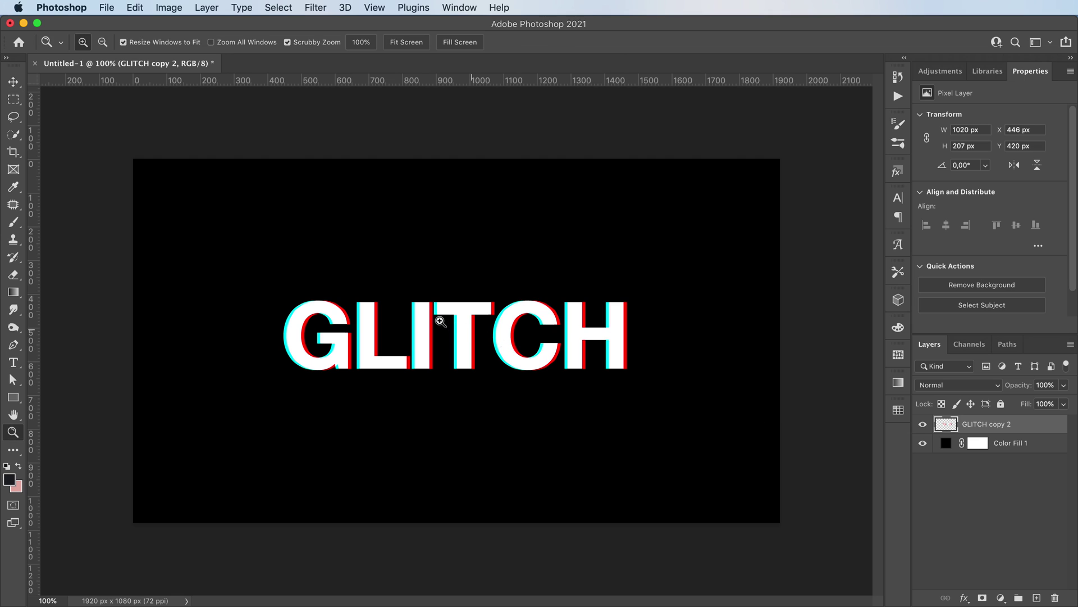
pyautogui.moveTo(440, 321); pyautogui.dragTo(492, 312)
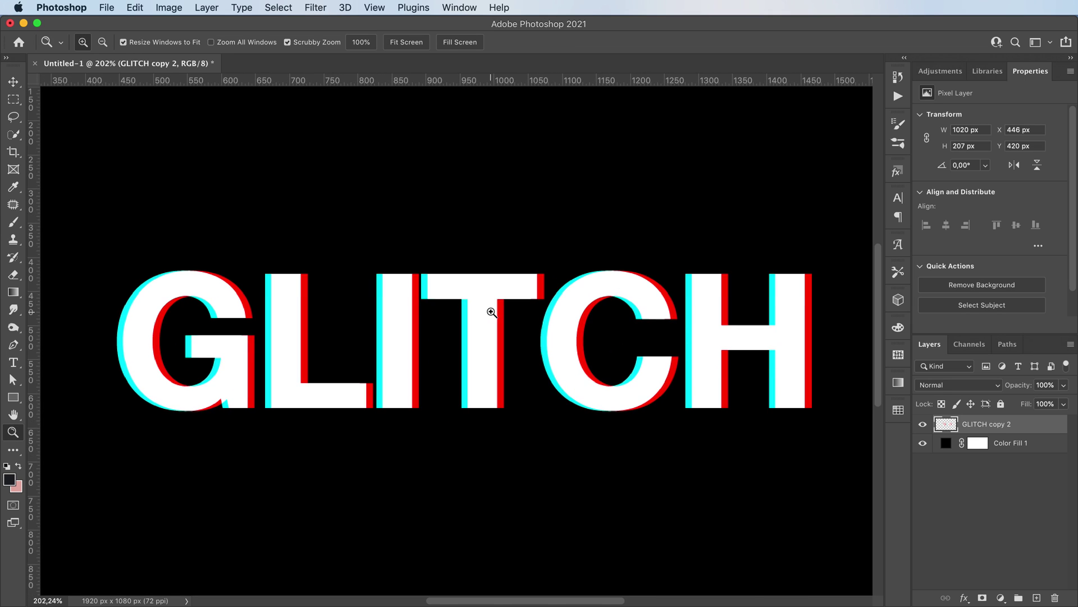
pyautogui.press('m')
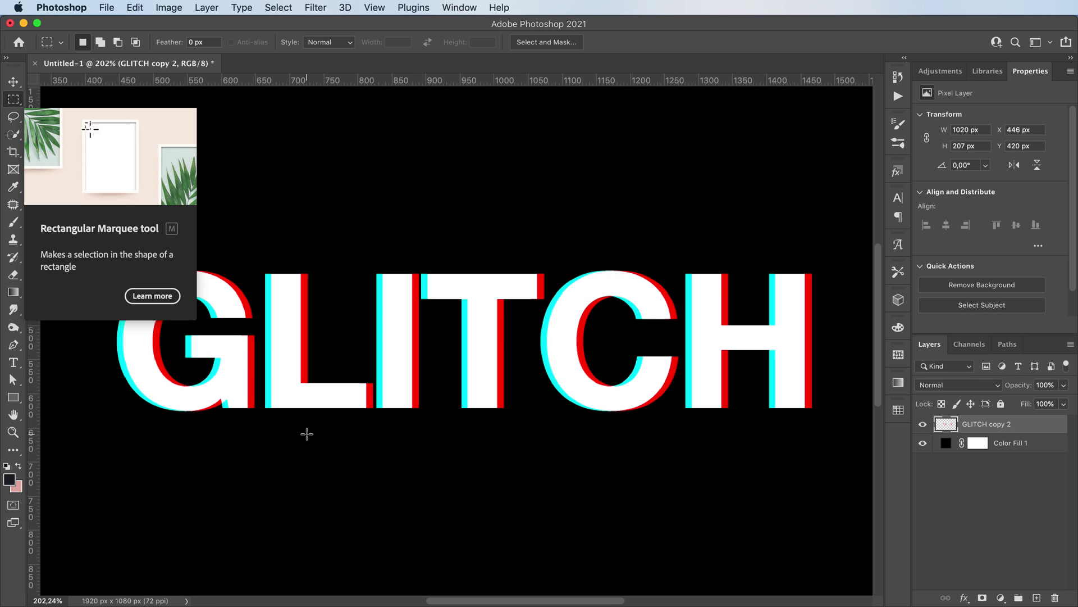
pyautogui.moveTo(257, 287); pyautogui.dragTo(315, 291)
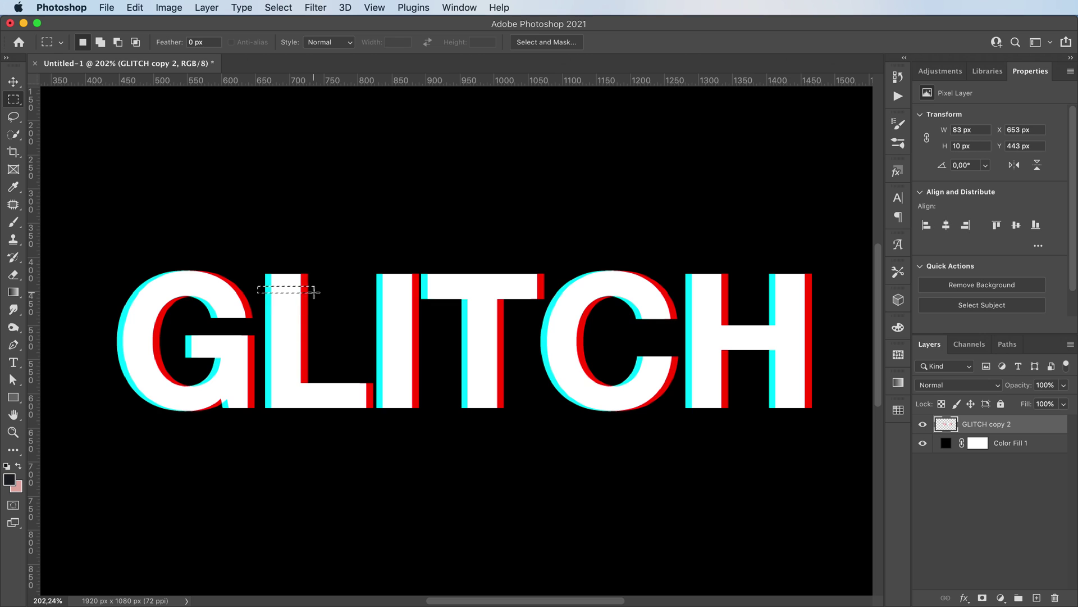
pyautogui.press('v')
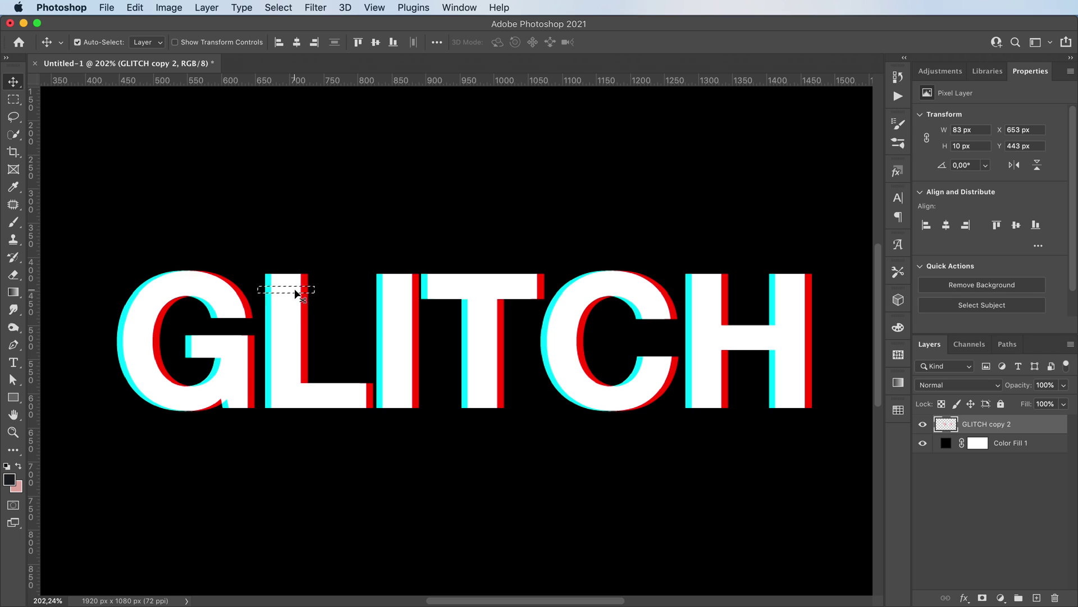
pyautogui.moveTo(289, 291); pyautogui.dragTo(303, 290)
# Step: Select a thin strip across the I and T and nudge it down 4 px
pyautogui.click(13, 100)
pyautogui.moveTo(368, 346); pyautogui.dragTo(464, 351)
pyautogui.press('v')
pyautogui.press('Down')
pyautogui.press('Down')
pyautogui.press('Down')
pyautogui.press('Down')
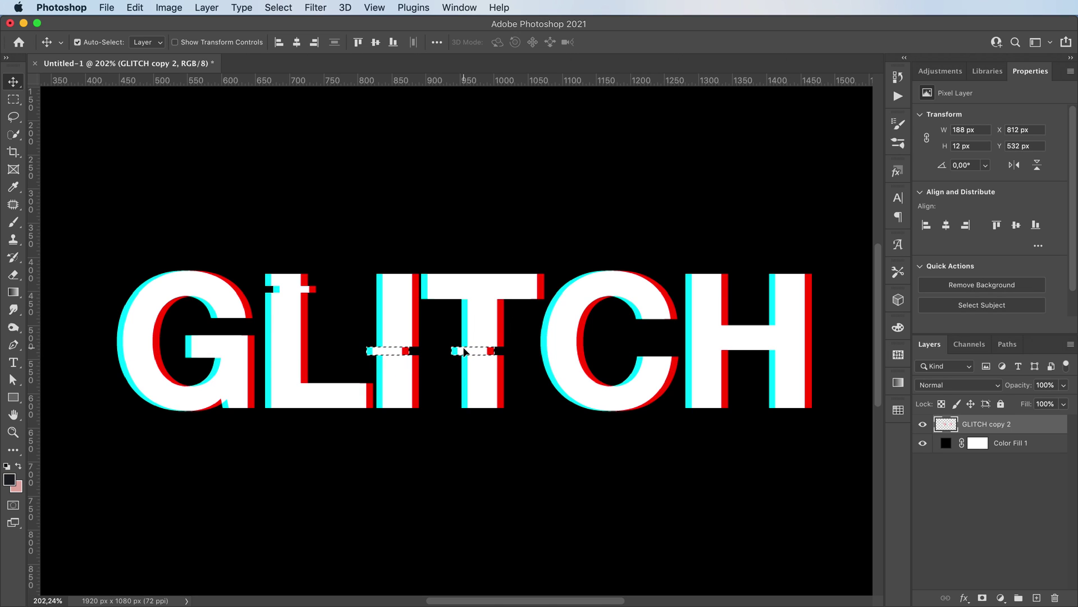
# Step: Slice a strip through the C and H and shift it 31 px right
pyautogui.press('m')
pyautogui.moveTo(612, 309); pyautogui.dragTo(817, 343)
pyautogui.press('v')
pyautogui.press('m')
pyautogui.press('v')
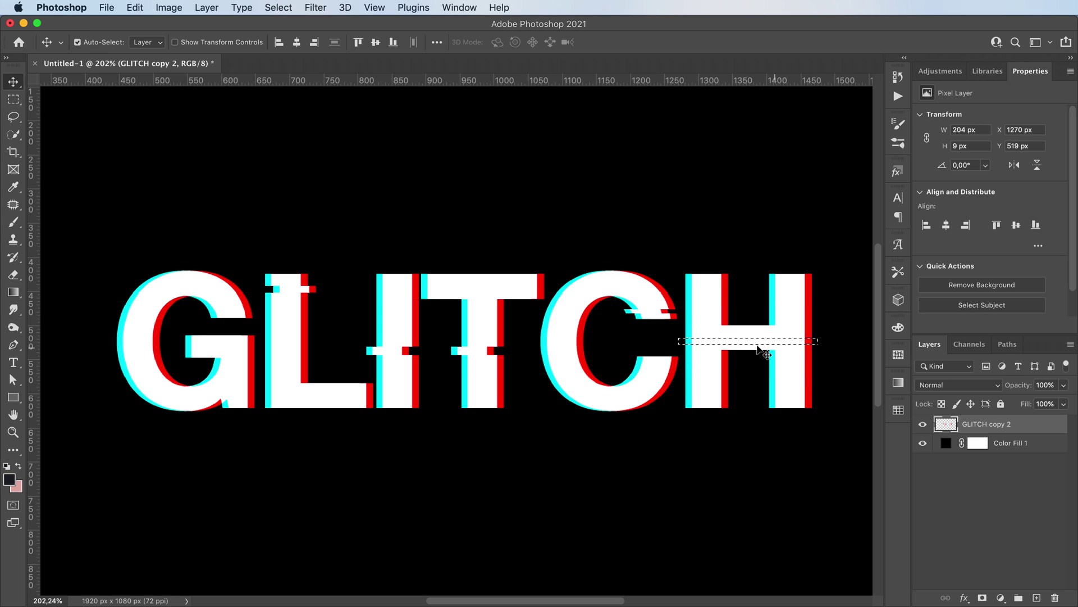
pyautogui.moveTo(722, 343); pyautogui.dragTo(757, 344)
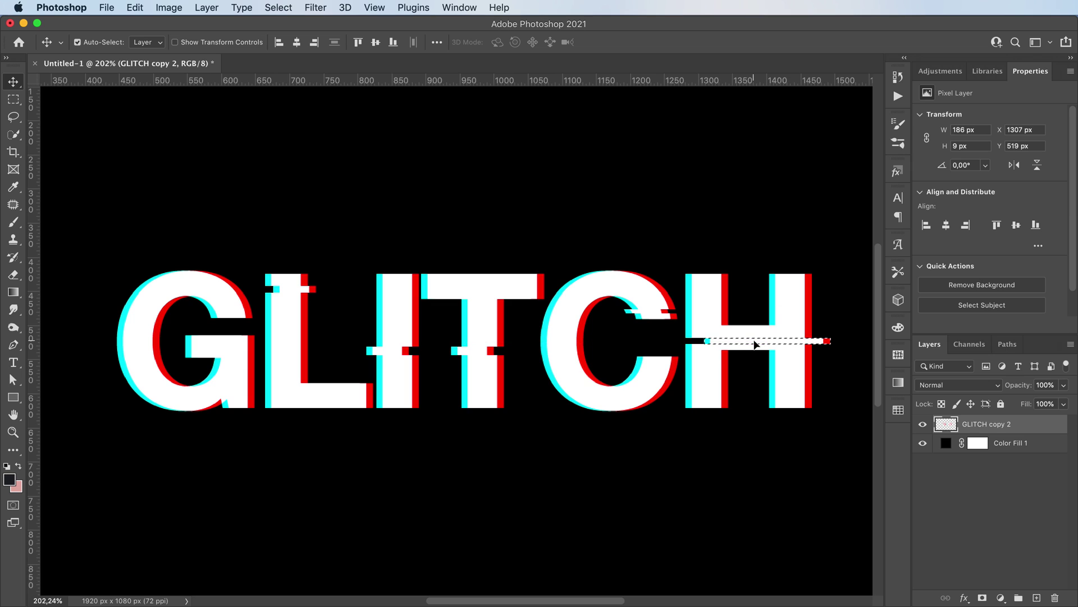
# Step: Shift a long strip along the letters' bottoms 9 px right, undoing the stray background move
pyautogui.press('m')
pyautogui.moveTo(107, 393); pyautogui.dragTo(670, 396)
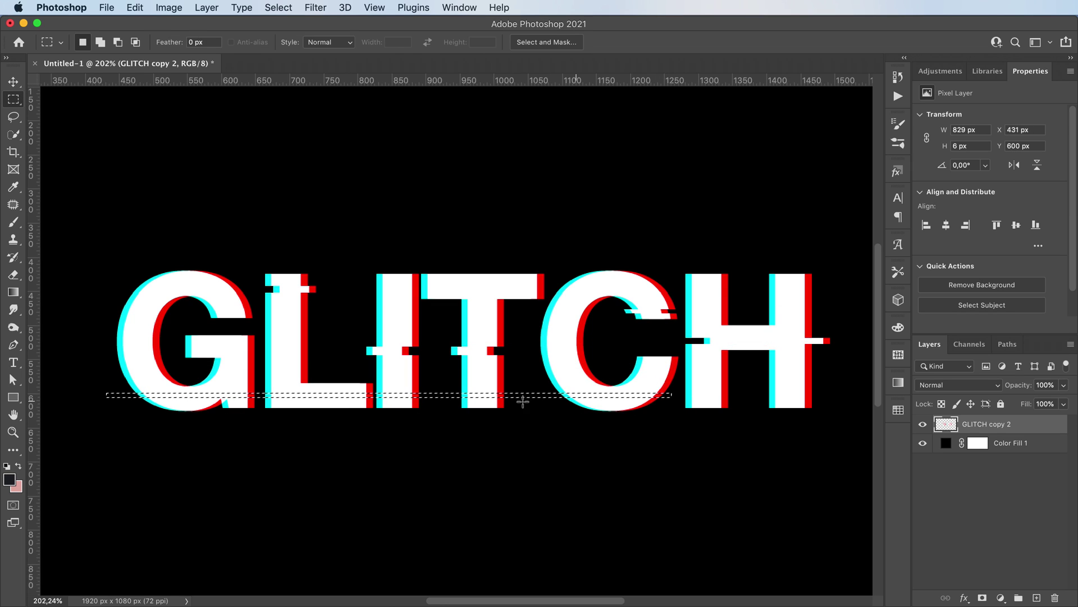
pyautogui.press('v')
pyautogui.moveTo(470, 396); pyautogui.dragTo(482, 395)
pyautogui.moveTo(111, 302); pyautogui.dragTo(145, 321)
pyautogui.press('super+z')
# Step: On GLITCH copy 2, select and move a strip across the C, then deselect and zoom out
pyautogui.press('m')
pyautogui.press('v')
pyautogui.click(1000, 424)
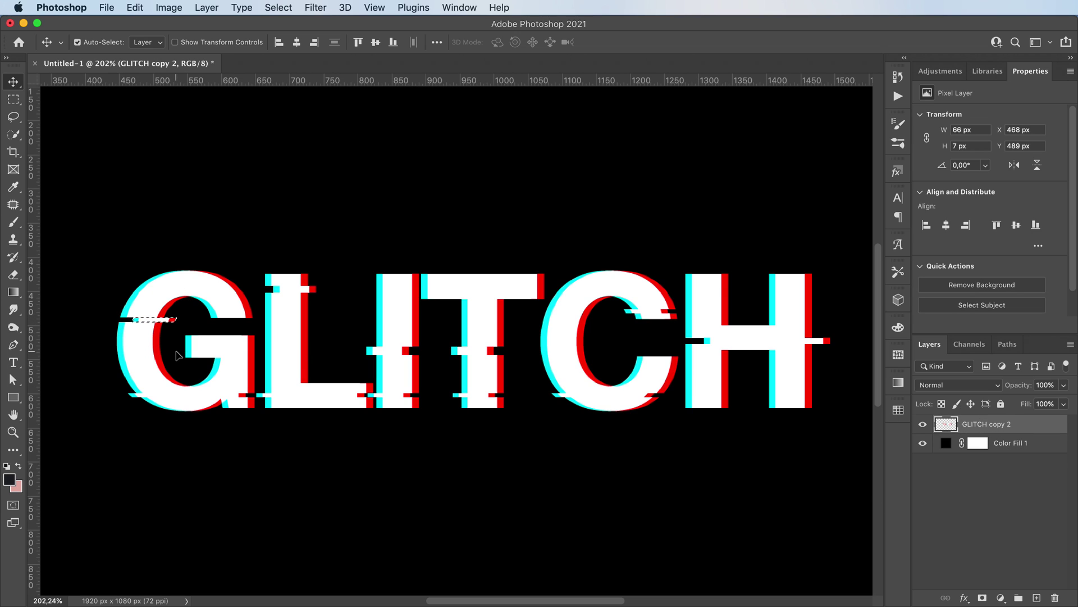
pyautogui.press('m')
pyautogui.moveTo(529, 334)
pyautogui.mouseDown()
pyautogui.moveTo(591, 351)
pyautogui.moveTo(562, 348)
pyautogui.moveTo(513, 313)
pyautogui.moveTo(513, 325)
pyautogui.mouseUp()
pyautogui.press('v')
pyautogui.press('super+d')
pyautogui.press('z')
pyautogui.press('v')
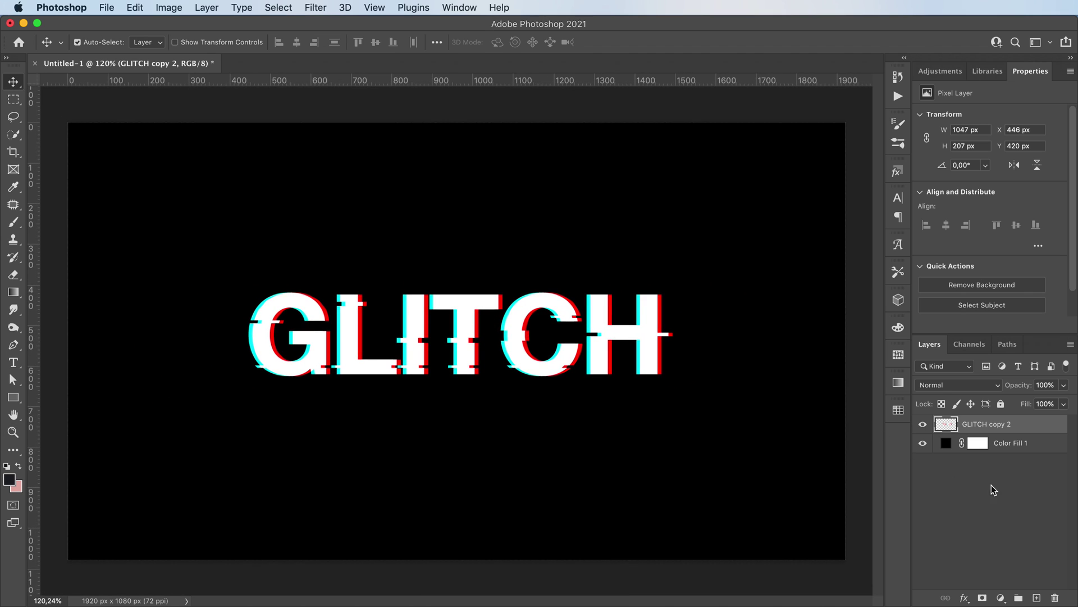
pyautogui.click(1010, 486)
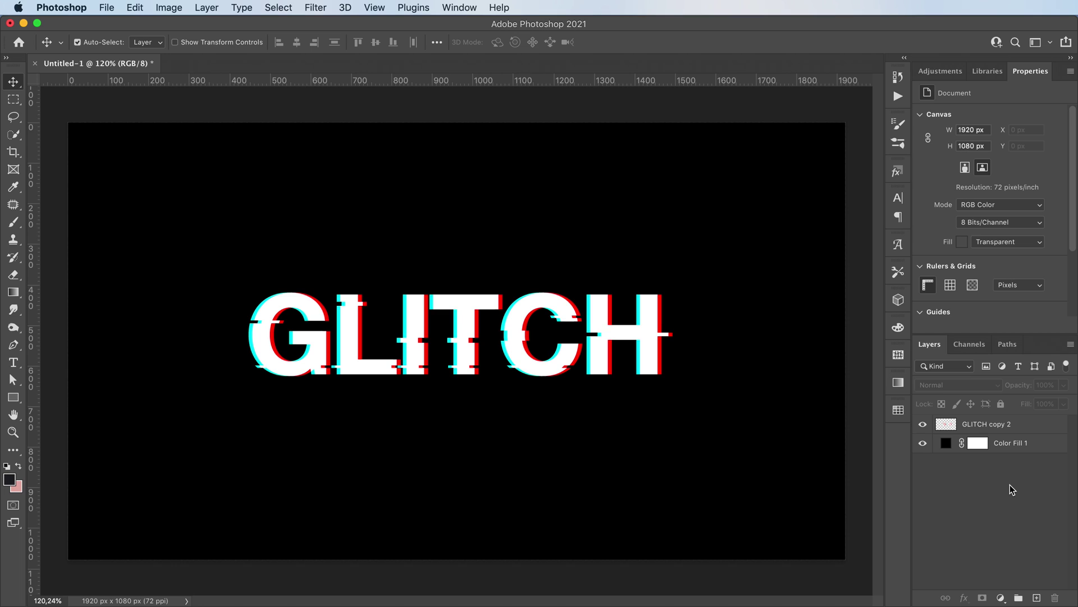